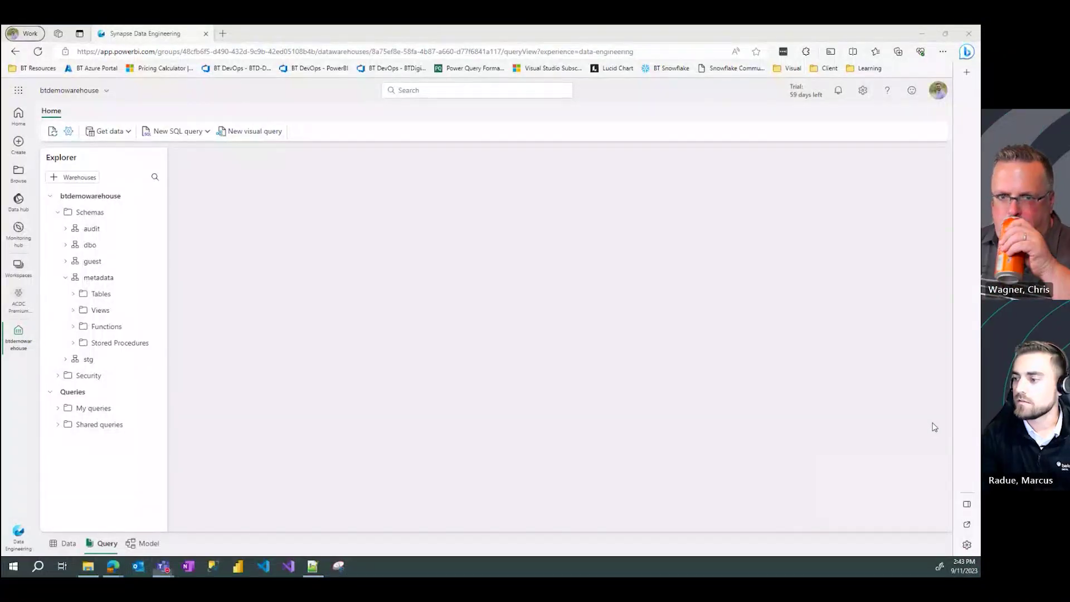
# Step: Expand metadata > Tables > LoadTable to list its columns, widen Explorer, and start SQL query 9
pyautogui.click(75, 293)
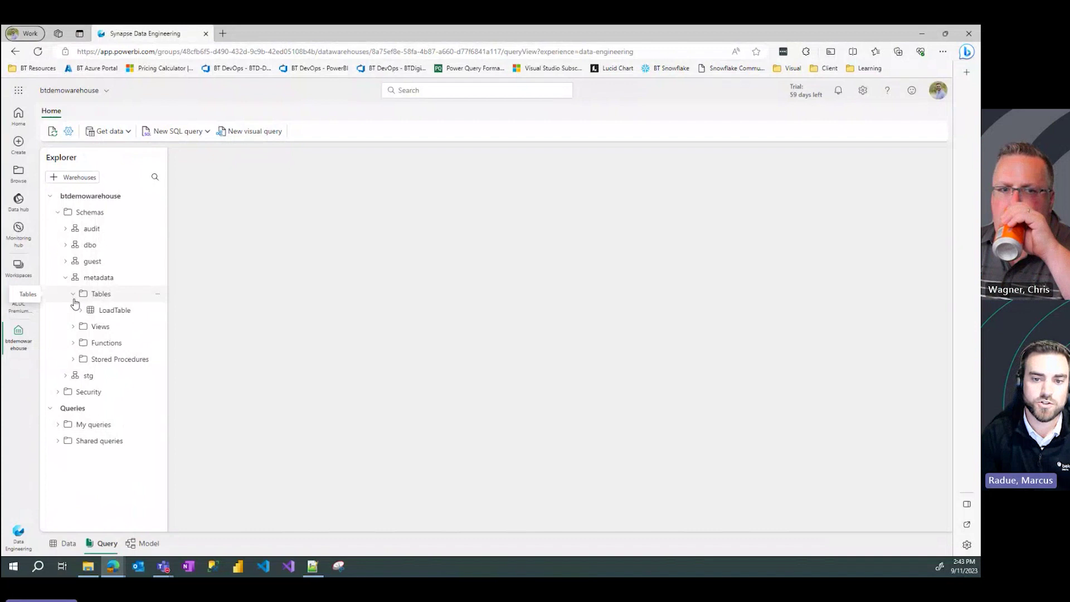
pyautogui.click(78, 310)
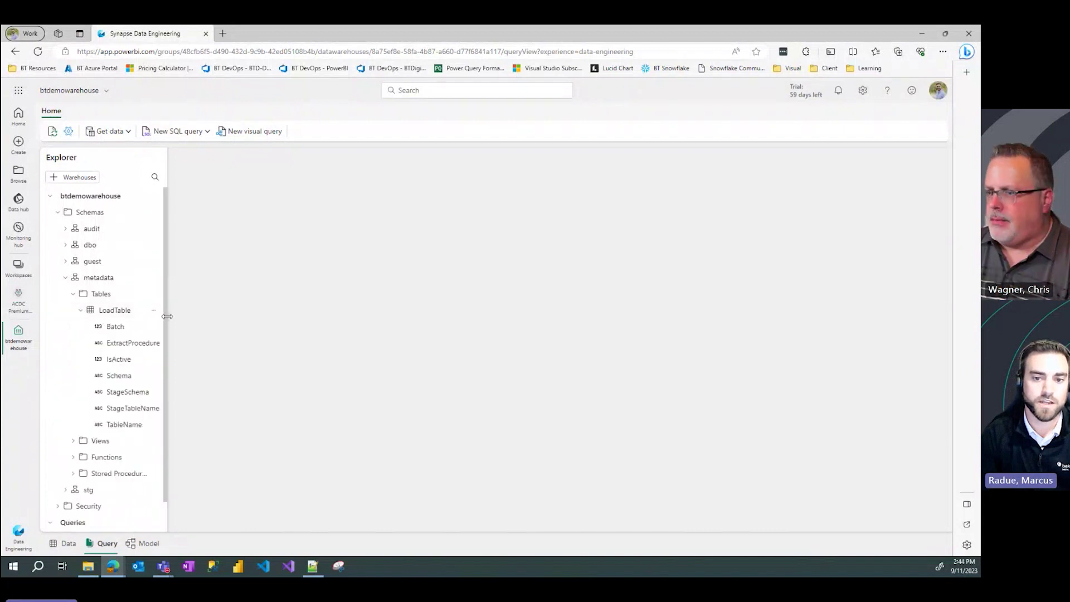
pyautogui.moveTo(167, 316); pyautogui.dragTo(179, 317)
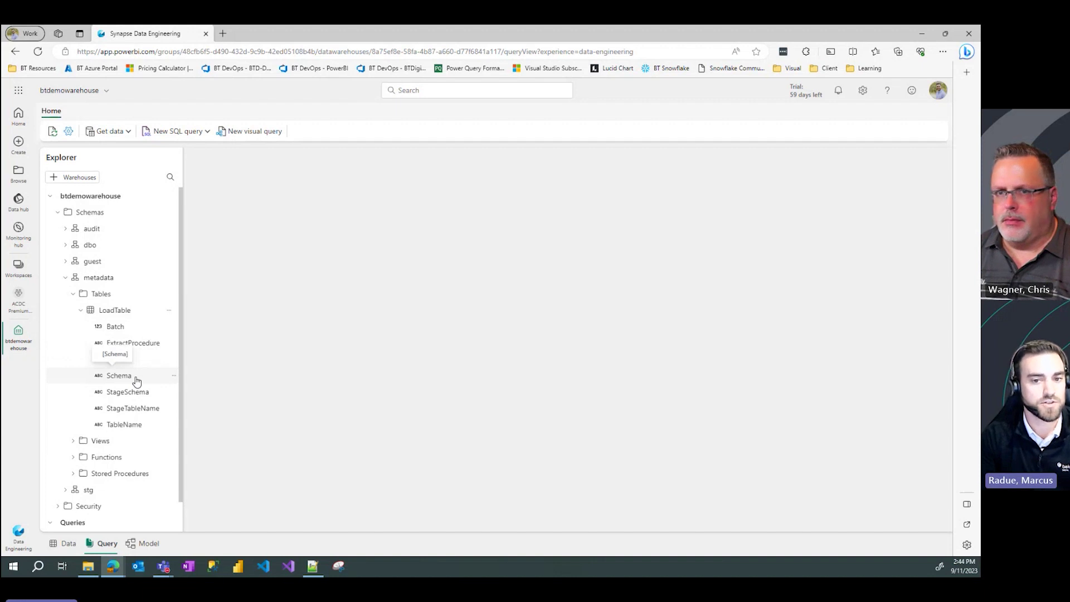
pyautogui.click(178, 131)
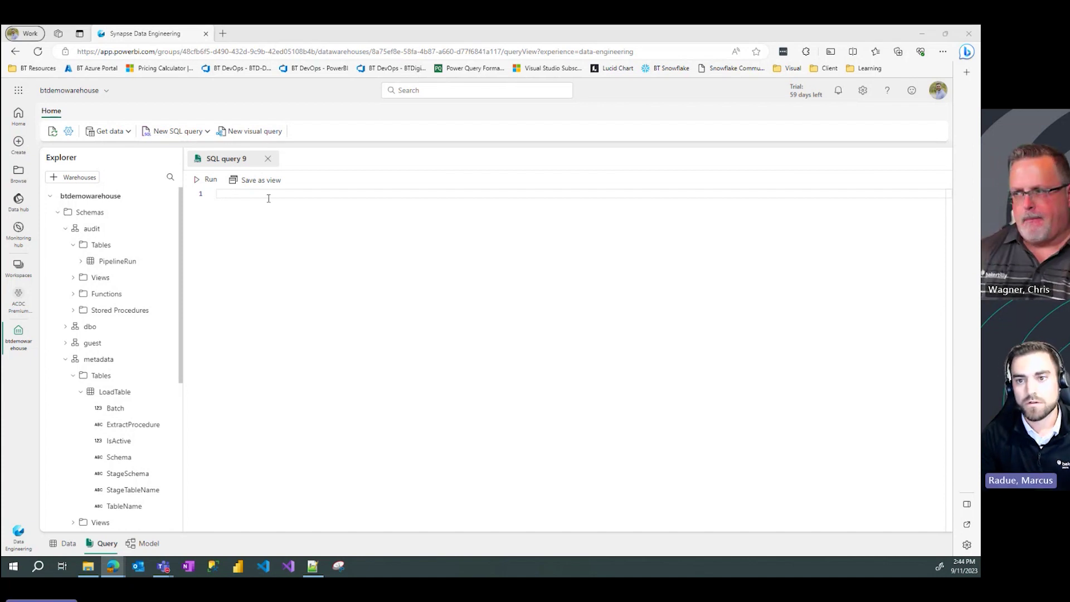
# Step: Paste the INSERT INTO metadata.LoadTable statement and check the target table name on line 1
pyautogui.write("INSERT INTO metadata.LoadTable  VALUES     ('City', 'common', 'DimCity', 'stg', 'stg.p_City_Upsert', 1, 1),     ('Customer', 'common', 'DimCustomer', 'stg', 'stg.p_Customer_Upsert', 1, 1),     ('Date', 'common', 'DimDate', 'stg', 'stg.p_Date_Upsert', 1, 1),     ('Employee', 'common', 'DimEmployee', 'stg', 'stg.p_Employee_Upsert', 1, 1),     ('PaymentMethod', 'sale', 'DimPaymentMethod', 'stg', 'stg.p_Payment_Upsert', 1, 1),     ('StockItem', 'inventory', 'DimStockItem', 'stg', 'stg.p_StockItem_Upsert', 1, 1),     ('Supplier',  'inventory', 'DimSupplier', 'stg', 'stg.p_Supplier_Upsert', 1, 1),     ('TransactionType', 'transaction', 'DimTransactionType', 'stg', 'stg.p_TransactionType_Upsert', 1, 1),     ('Movement', 'inventory', 'FactMovement', 'stg', 'stg.p_Movement_Upsert', 2, 1),     ('Order', 'sale', 'FactOrder', 'stg', 'stg.p_Order_Upsert', 2, 1),     ('Purchase', 'inventory', 'FactPurchase', 'stg', 'stg.p_Purchase_Upsert', 2, 1),     ('Sale', 'sale', 'FactSale', 'stg', 'stg.p_Sale_Upsert', 2, 1),     ('StockHolding', 'inventory', 'FactStockHolding', 'stg', 'stg.p_StockHolding_Upsert', 2, 1),     ('Transaction', 'transaction', 'FactTransaction', 'stg', 'stg.p_Transaction_Upsert', 2, 1)")
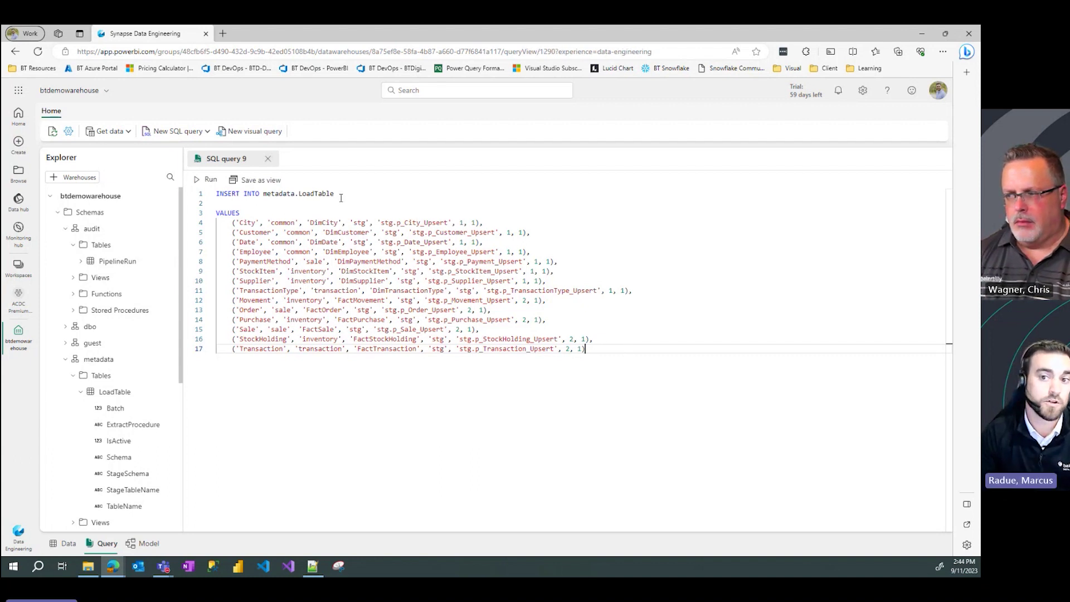
pyautogui.moveTo(335, 194); pyautogui.dragTo(254, 193)
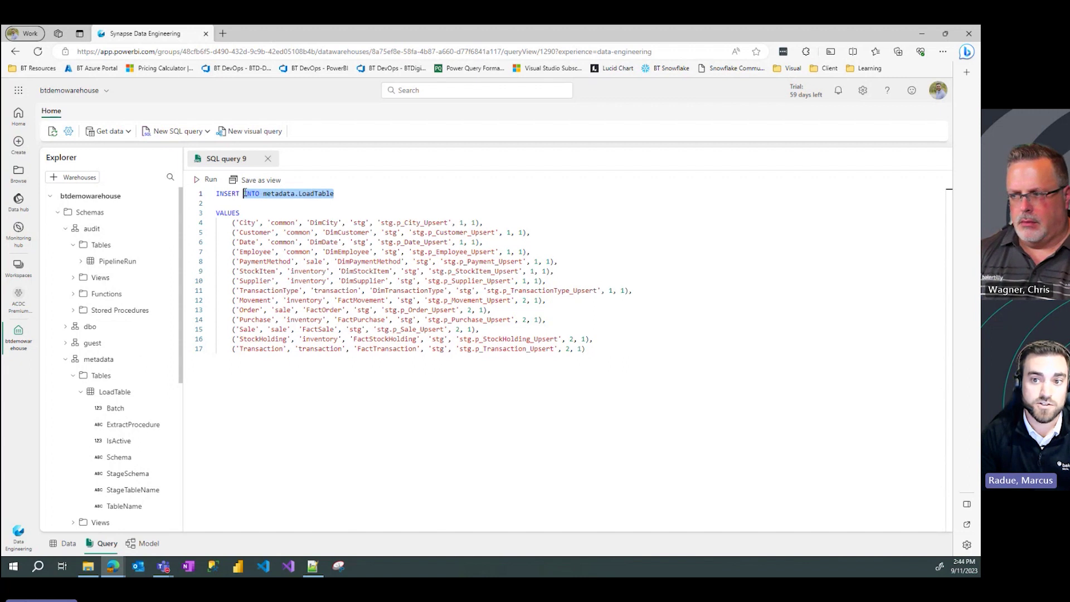
pyautogui.click(346, 193)
pyautogui.moveTo(336, 193); pyautogui.dragTo(290, 192)
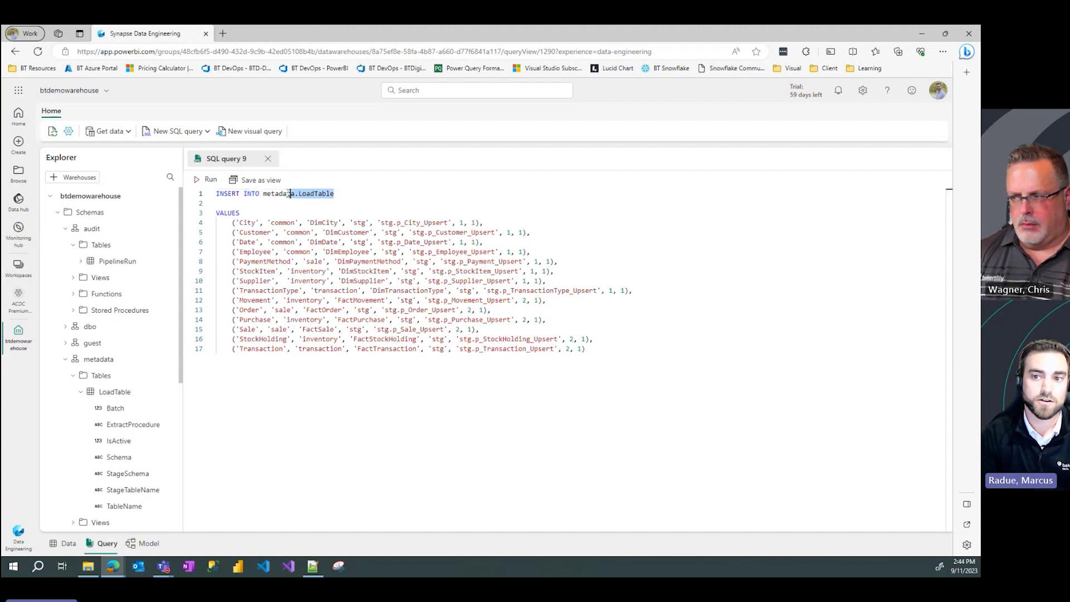
pyautogui.click(353, 195)
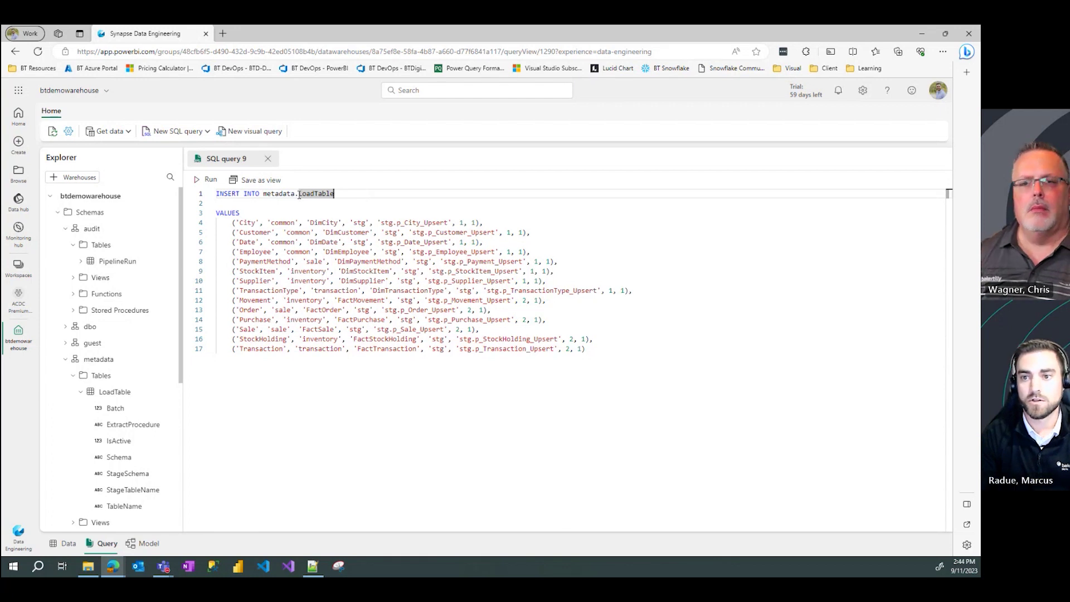
# Step: Review the VALUES section's fourteen rows, from City through Transaction
pyautogui.click(247, 214)
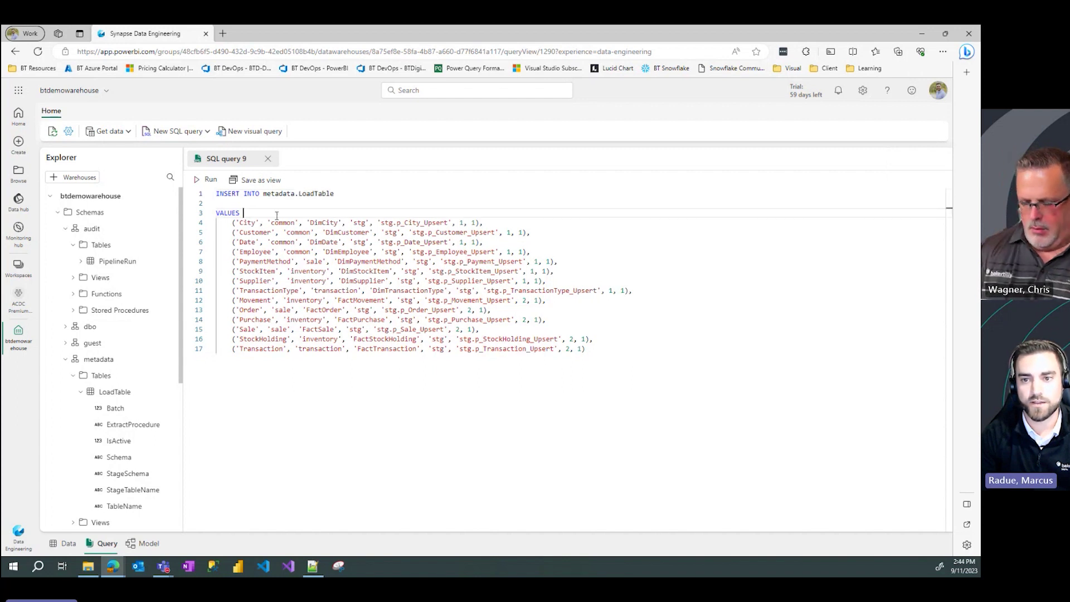
pyautogui.click(491, 221)
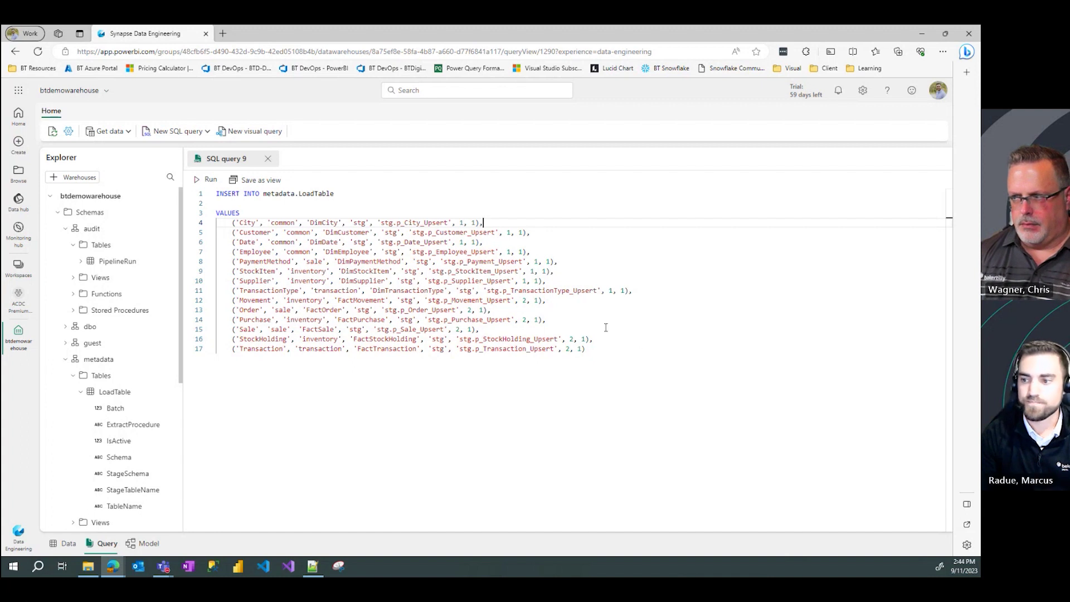
pyautogui.click(622, 348)
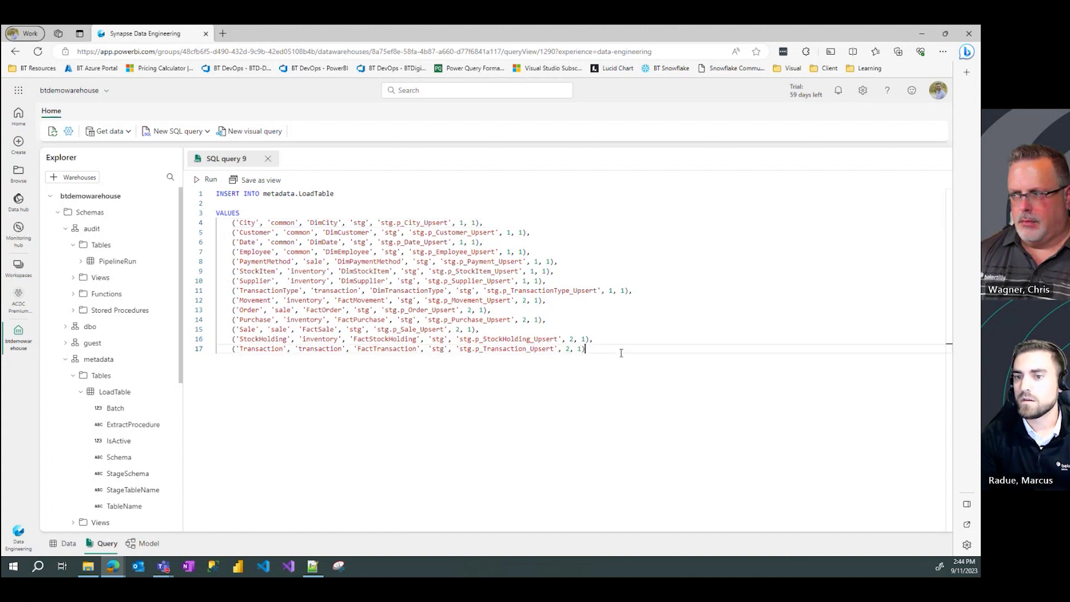
# Step: Run the INSERT query and confirm 14 records affected, enlarging the query area above Messages
pyautogui.click(210, 180)
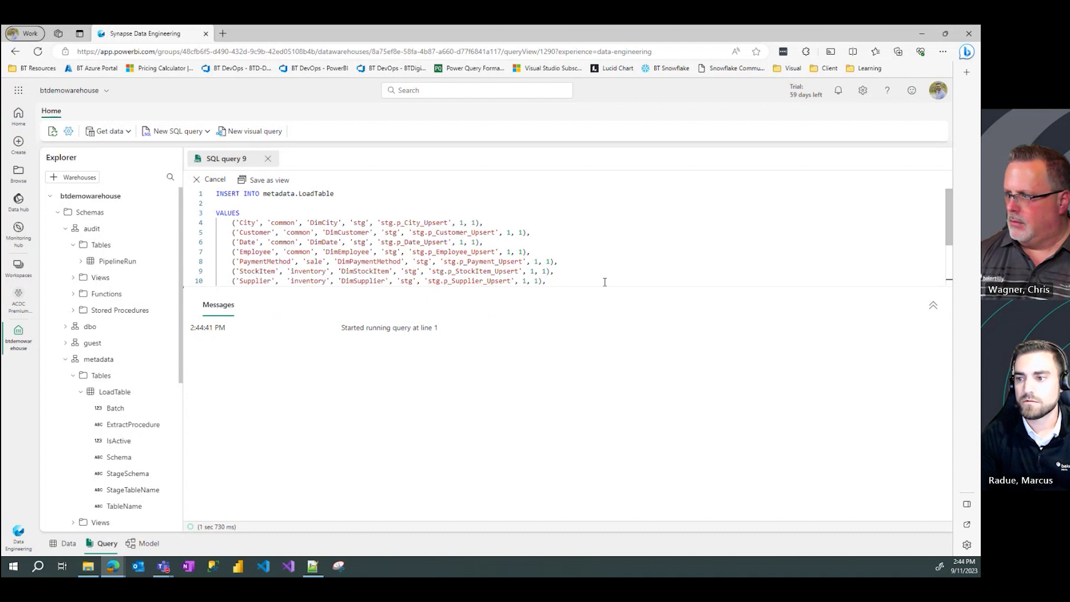
pyautogui.moveTo(594, 286); pyautogui.dragTo(641, 318)
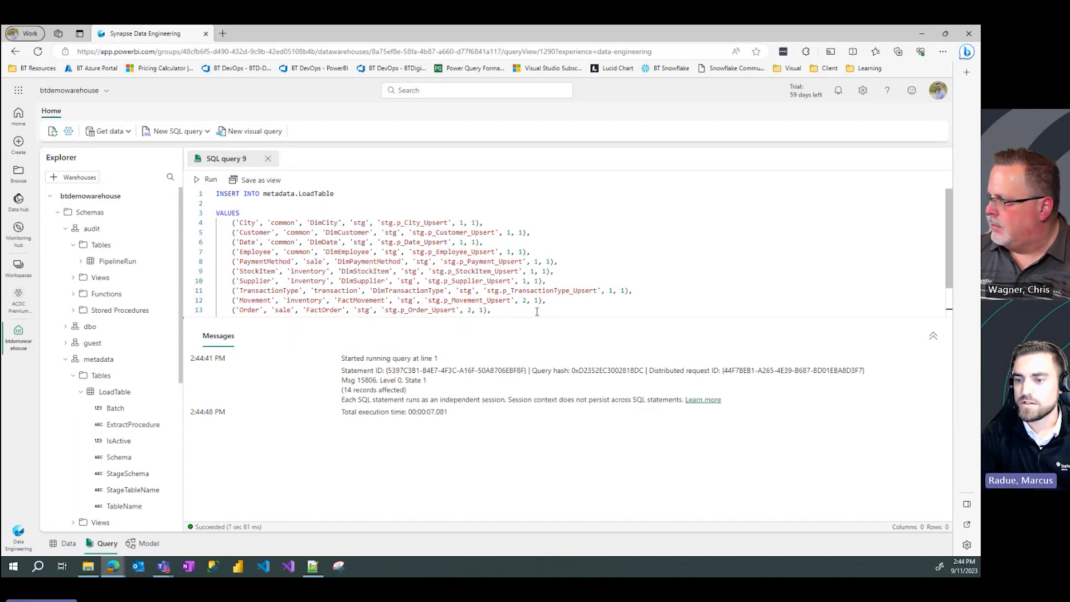
pyautogui.moveTo(541, 325); pyautogui.dragTo(542, 343)
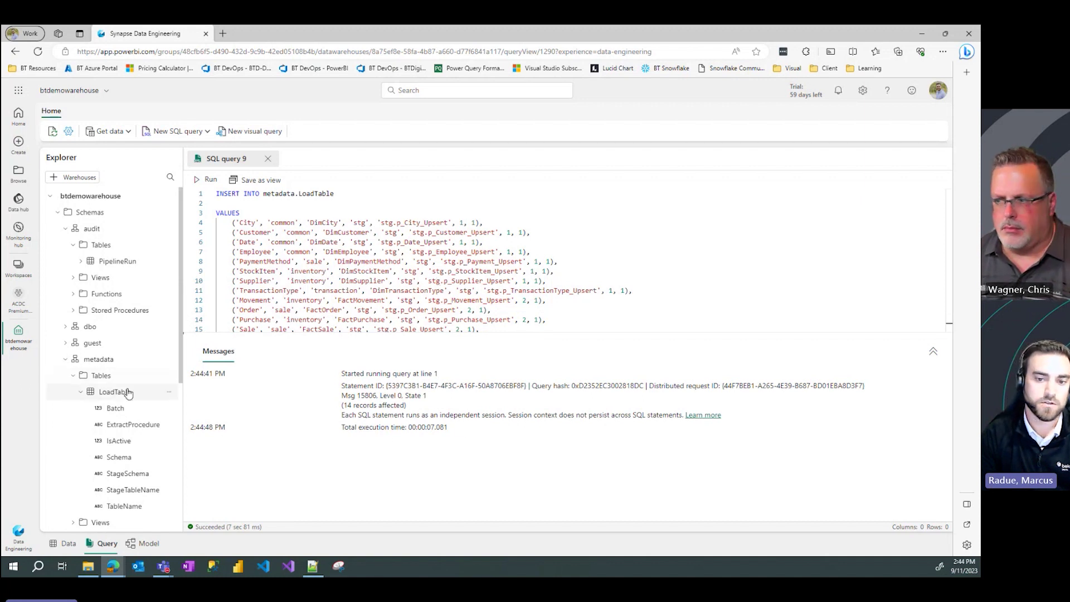
# Step: Open the metadata.LoadTable data preview from the Explorer
pyautogui.click(114, 391)
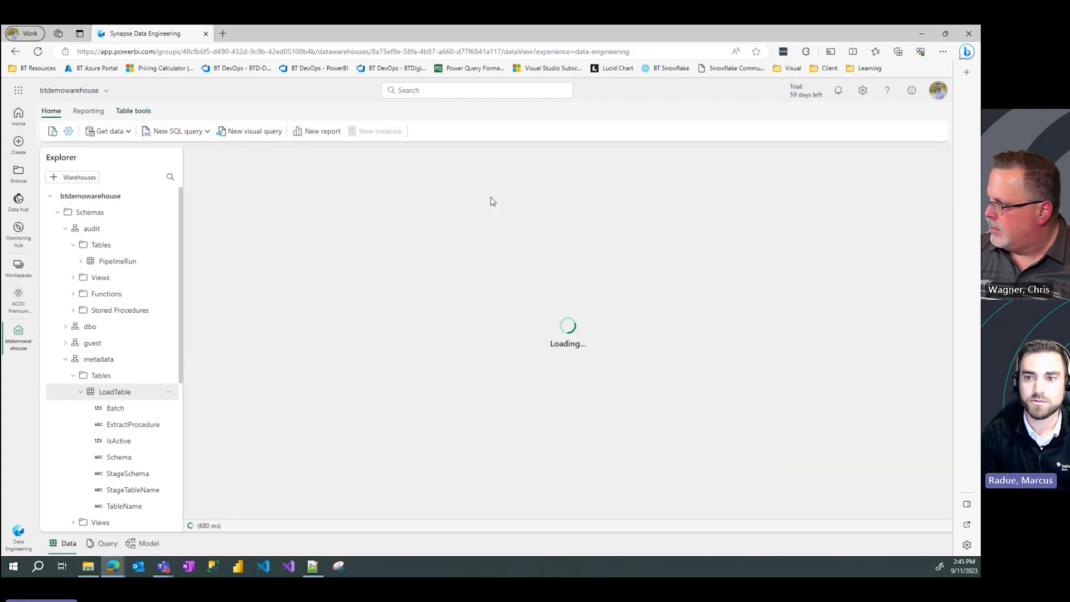